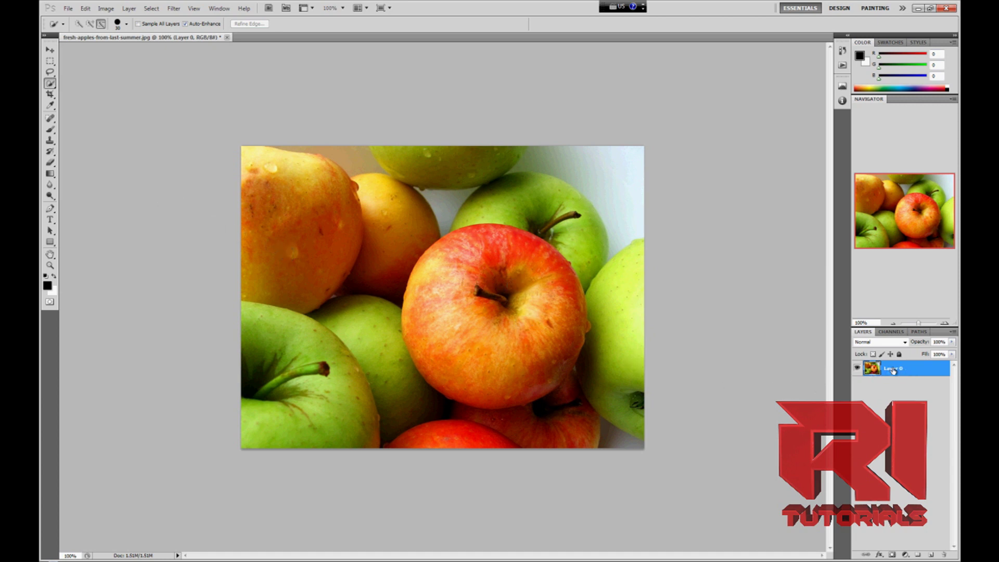
Step: Duplicate Layer 0 so a 'Layer 0 copy' sits above the original
{"action": "right_click", "coordinate": [924, 373]}
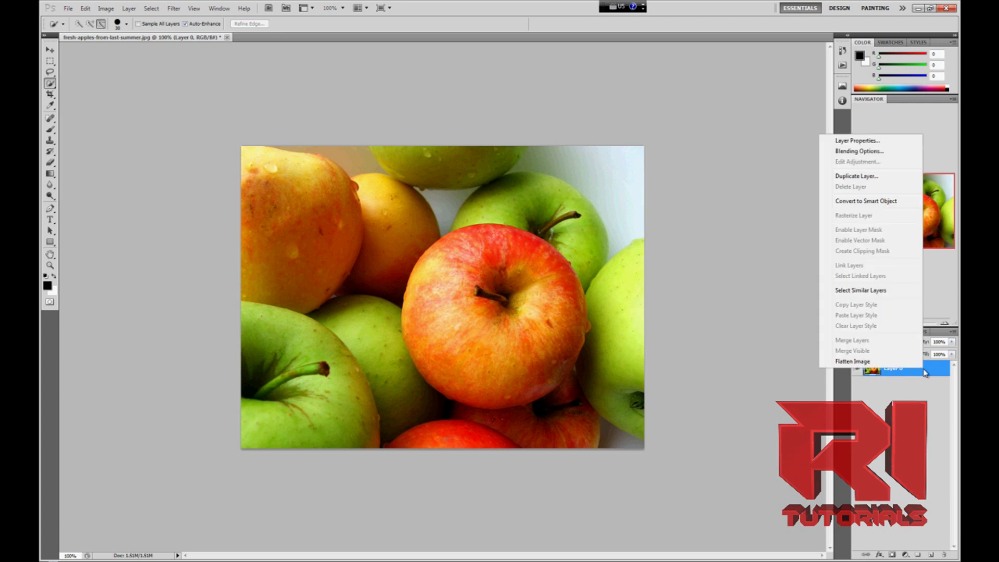
{"action": "left_click", "coordinate": [857, 179]}
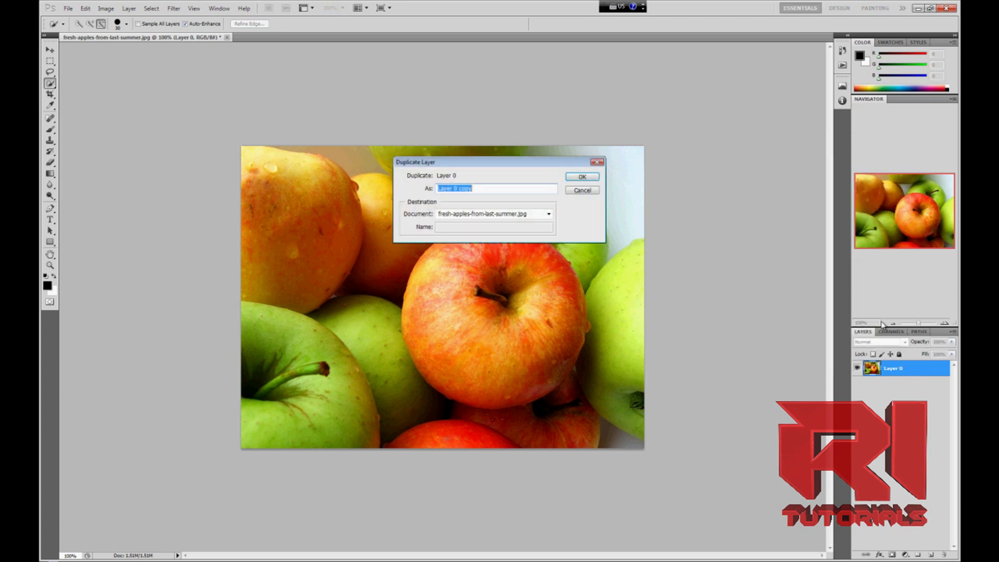
{"action": "left_click", "coordinate": [582, 177]}
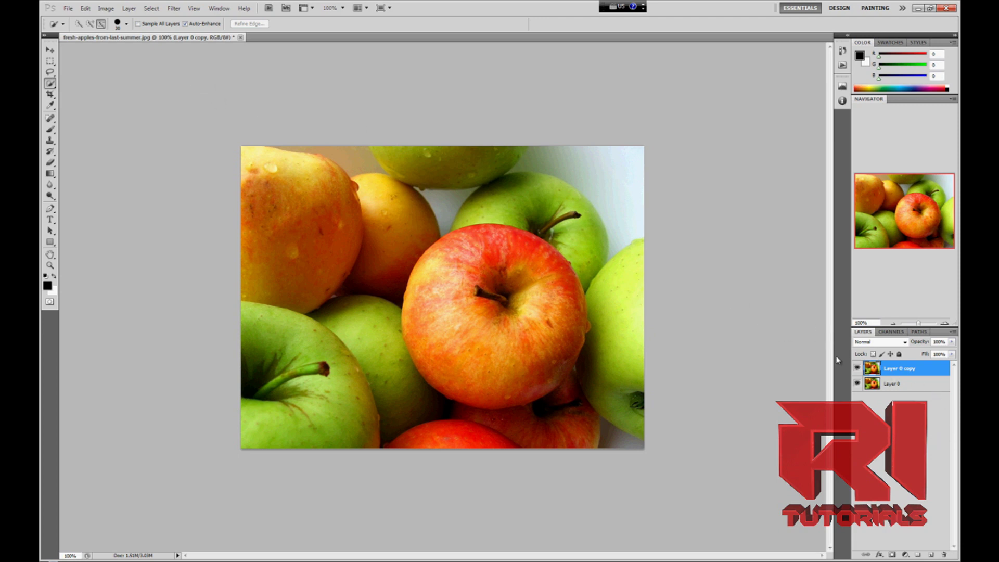
{"action": "left_click", "coordinate": [107, 8]}
{"action": "mouse_move", "coordinate": [121, 32]}
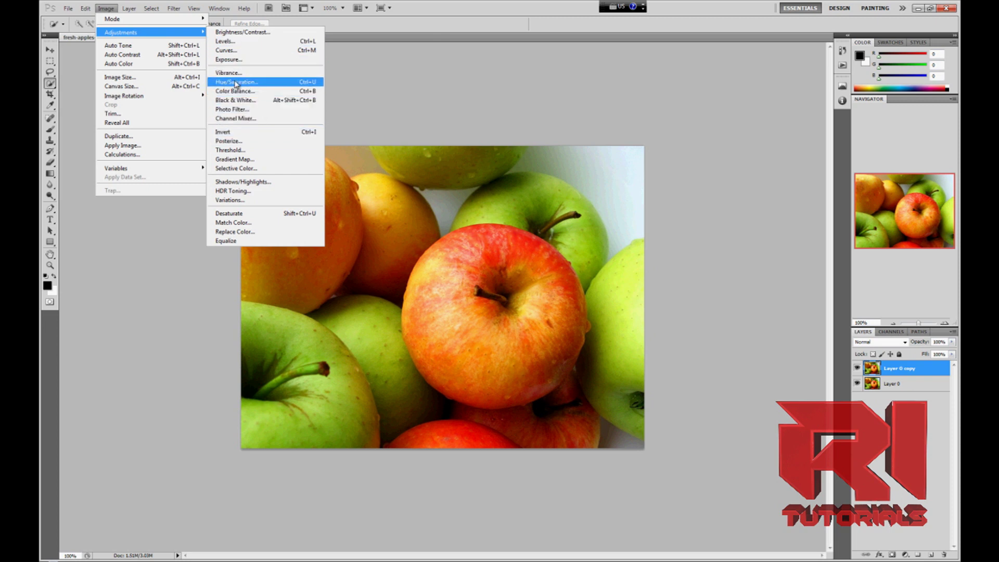
Step: Desaturate the copied layer with Hue/Saturation set to Saturation -100
{"action": "left_click", "coordinate": [236, 83]}
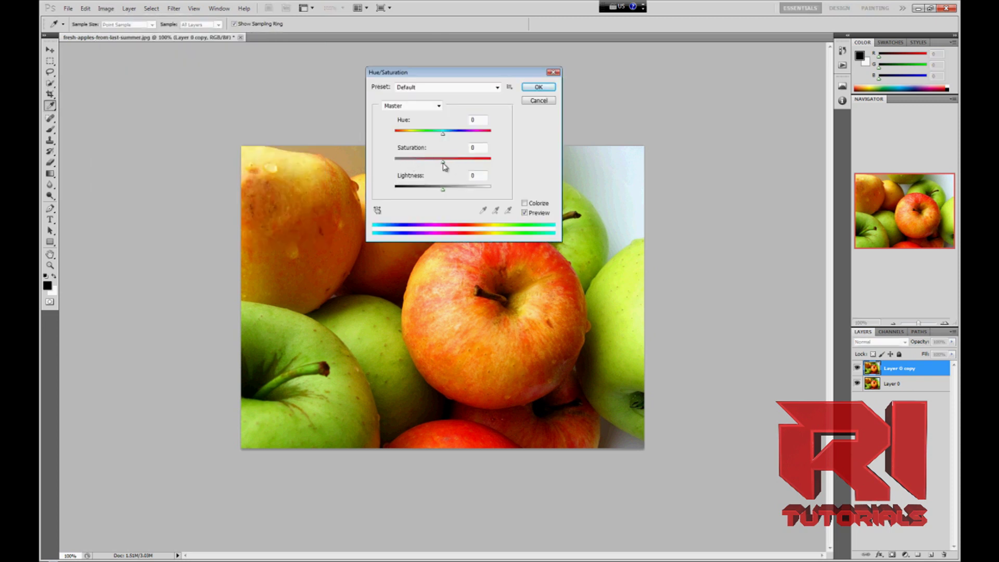
{"action": "left_click_drag", "start_coordinate": [442, 165], "coordinate": [379, 161]}
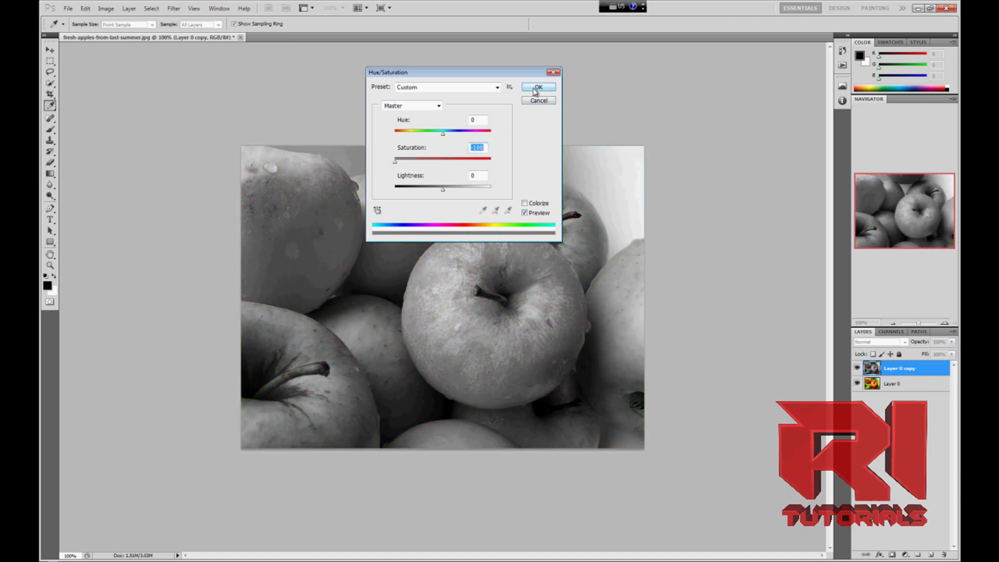
{"action": "left_click", "coordinate": [537, 86]}
{"action": "key", "text": "w"}
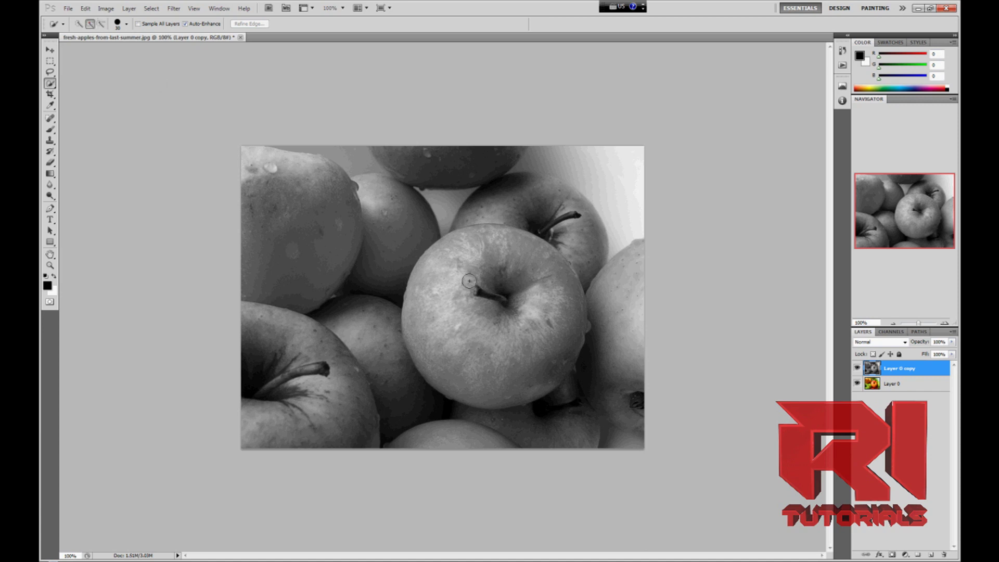
Step: Select the central apple with the Quick Selection Tool
{"action": "left_click", "coordinate": [50, 85]}
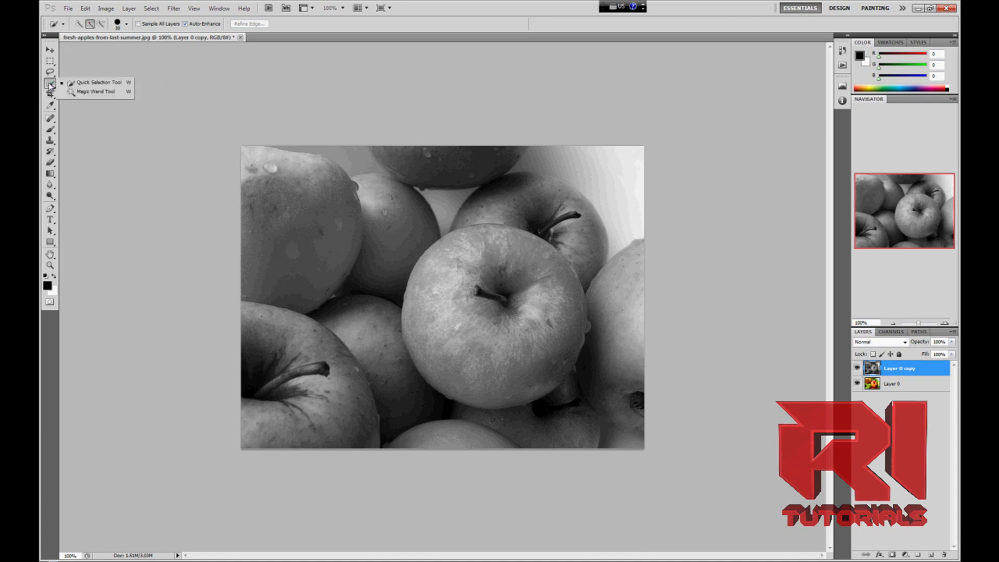
{"action": "left_click", "coordinate": [72, 83]}
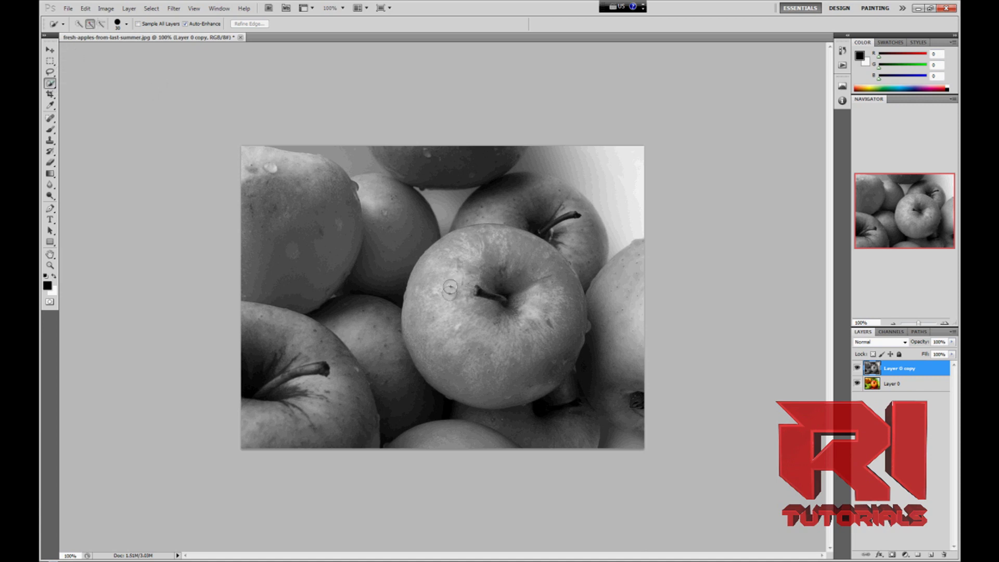
{"action": "mouse_move", "coordinate": [450, 288]}
{"action": "left_mouse_down"}
{"action": "mouse_move", "coordinate": [449, 365]}
{"action": "mouse_move", "coordinate": [539, 342]}
{"action": "mouse_move", "coordinate": [535, 299]}
{"action": "mouse_move", "coordinate": [441, 260]}
{"action": "left_mouse_up"}
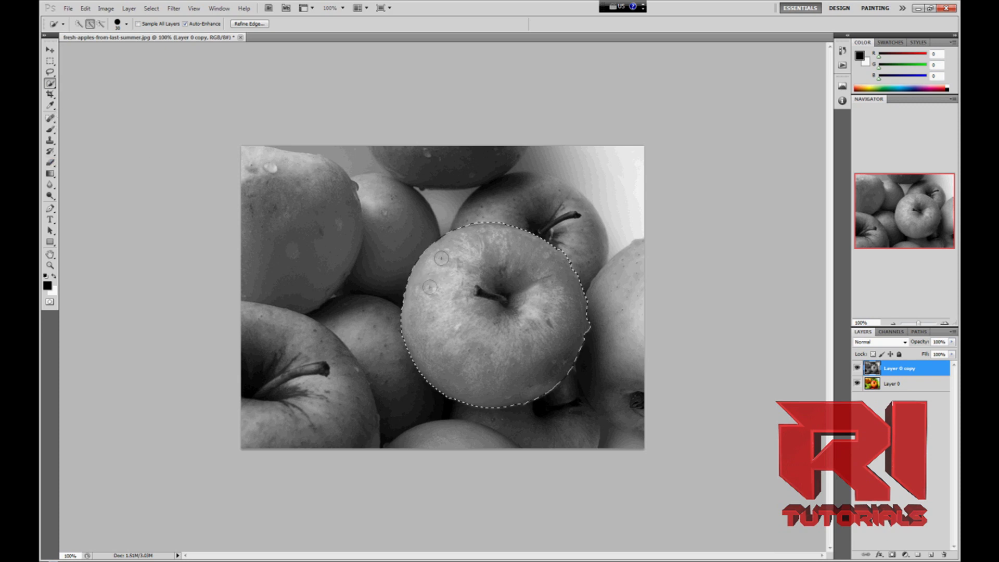
{"action": "left_click", "coordinate": [51, 163]}
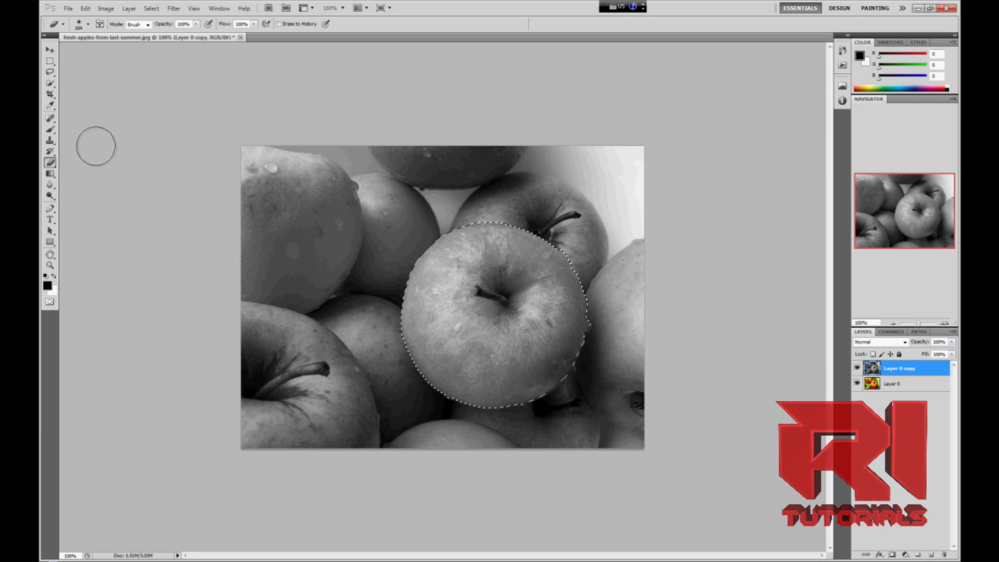
Step: Erase the grey inside the apple selection with a large hard eraser, then zoom in
{"action": "left_click", "coordinate": [88, 25]}
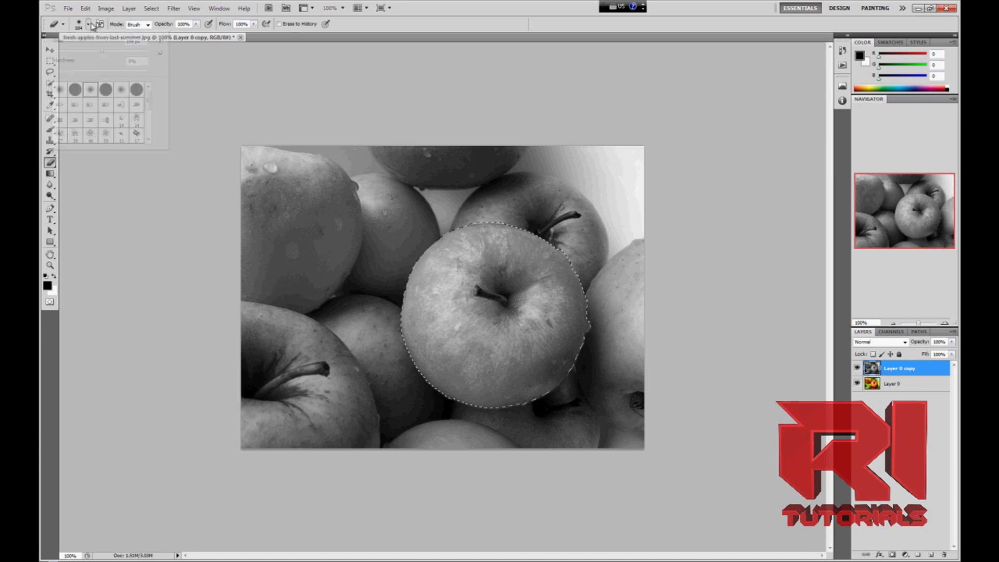
{"action": "left_click", "coordinate": [106, 90]}
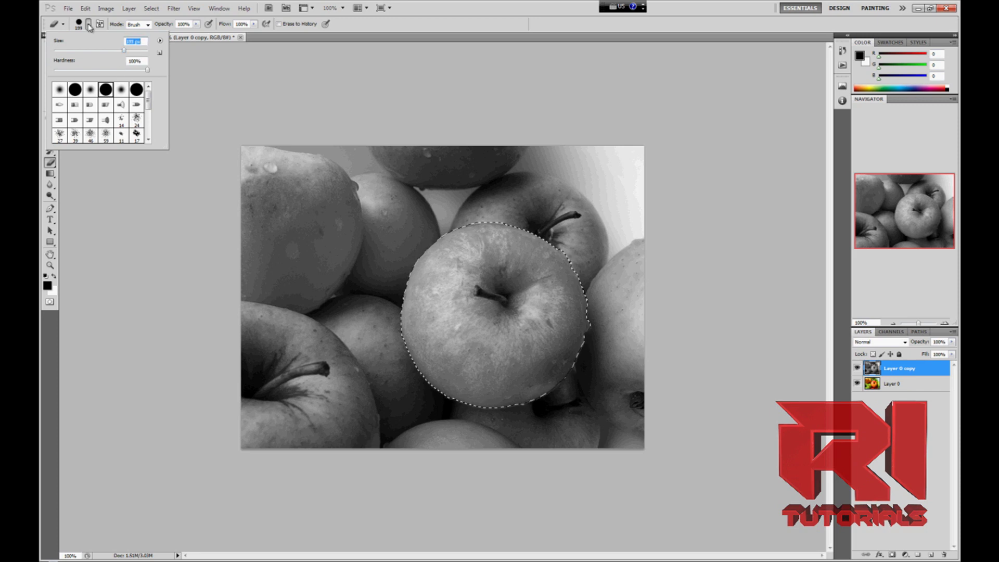
{"action": "key", "text": "Return"}
{"action": "left_click_drag", "start_coordinate": [500, 321], "coordinate": [467, 334]}
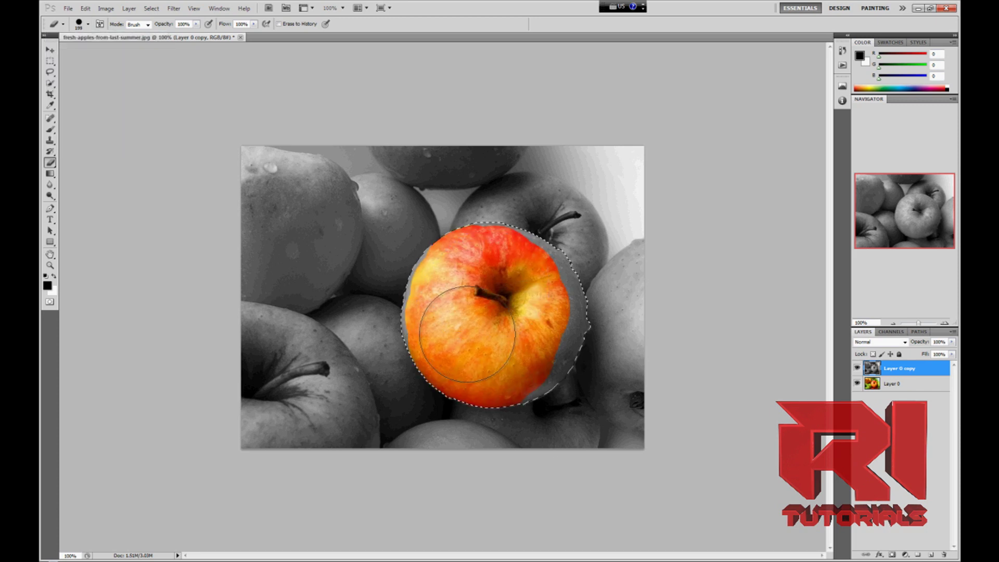
{"action": "left_click_drag", "start_coordinate": [546, 406], "coordinate": [593, 281]}
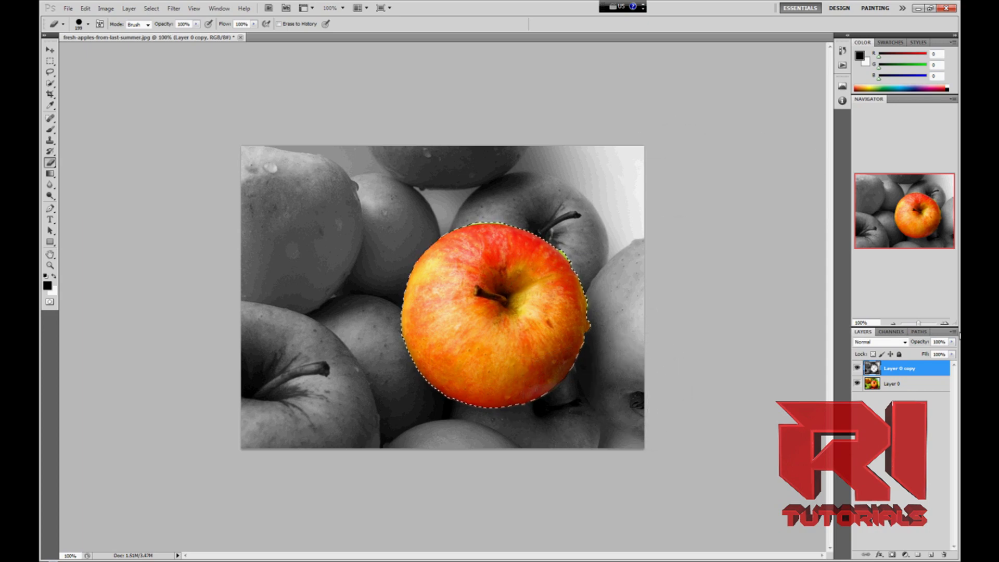
{"action": "left_click_drag", "start_coordinate": [919, 322], "coordinate": [922, 322]}
{"action": "left_click_drag", "start_coordinate": [561, 555], "coordinate": [596, 554]}
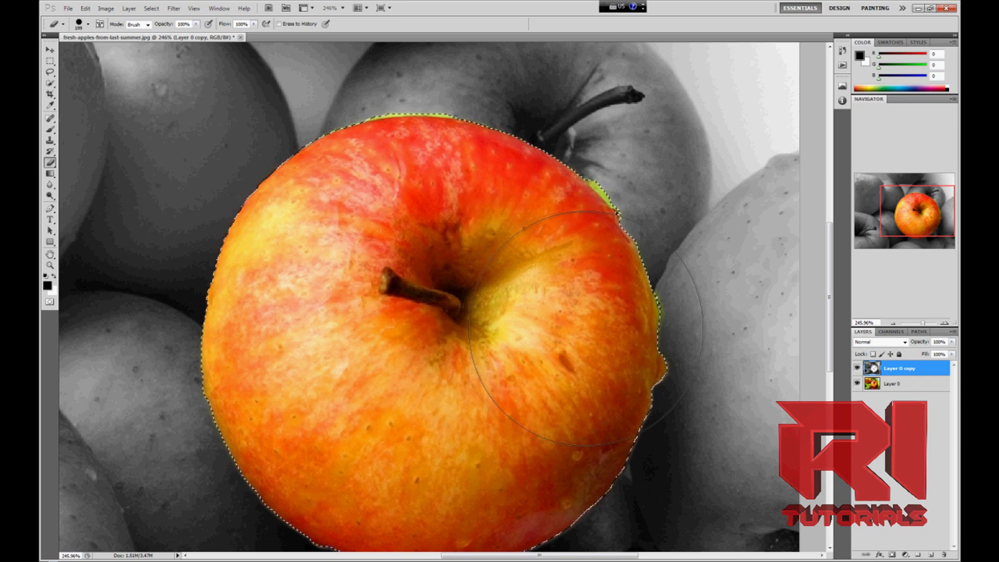
{"action": "scroll", "coordinate": [671, 313], "scroll_direction": "down", "scroll_amount": 1}
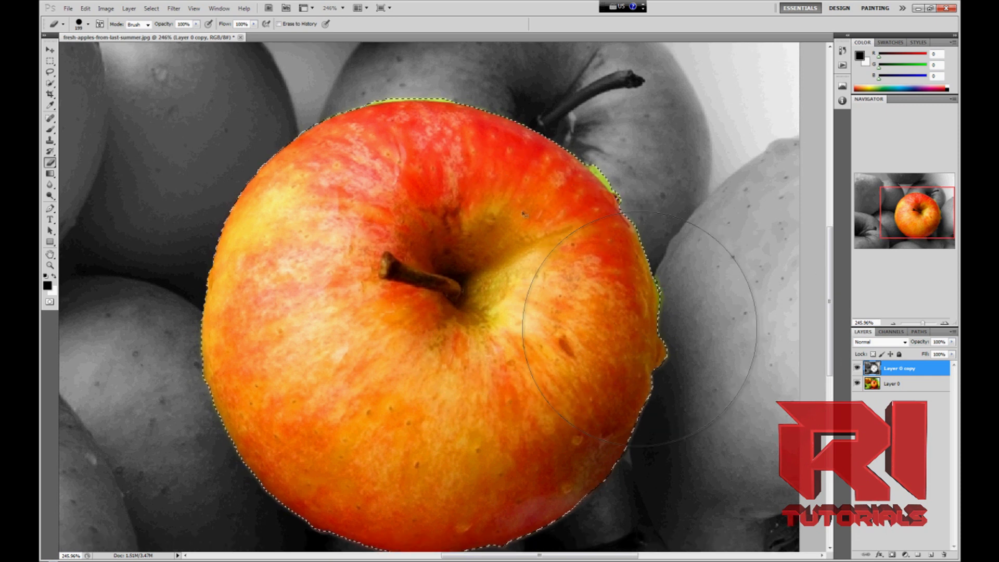
Step: Undo the last erase, deselect the apple, and zoom back onto it
{"action": "key", "text": "ctrl+z"}
{"action": "key", "text": "ctrl+d"}
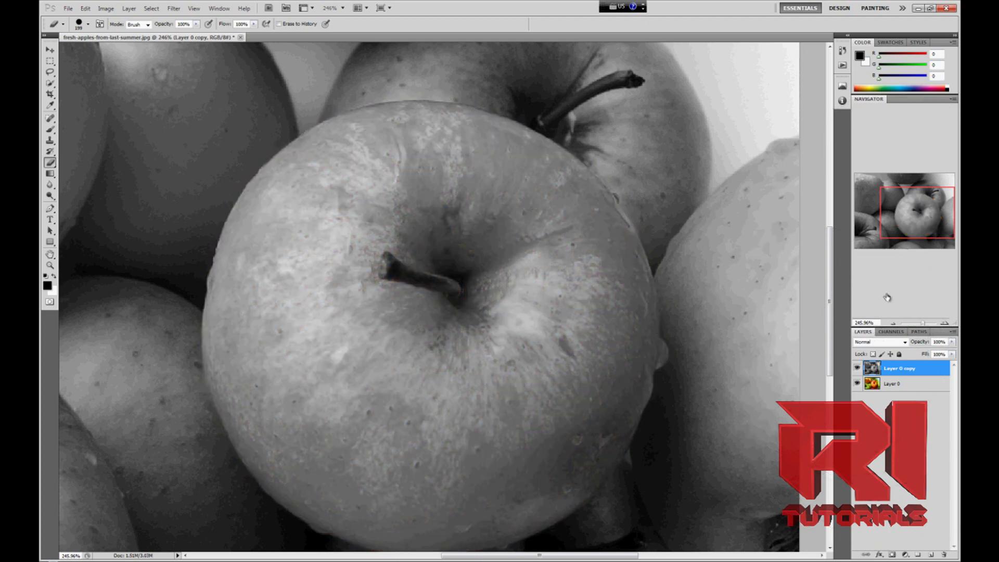
{"action": "mouse_move", "coordinate": [922, 325]}
{"action": "left_mouse_down"}
{"action": "mouse_move", "coordinate": [897, 325]}
{"action": "mouse_move", "coordinate": [920, 325]}
{"action": "left_mouse_up"}
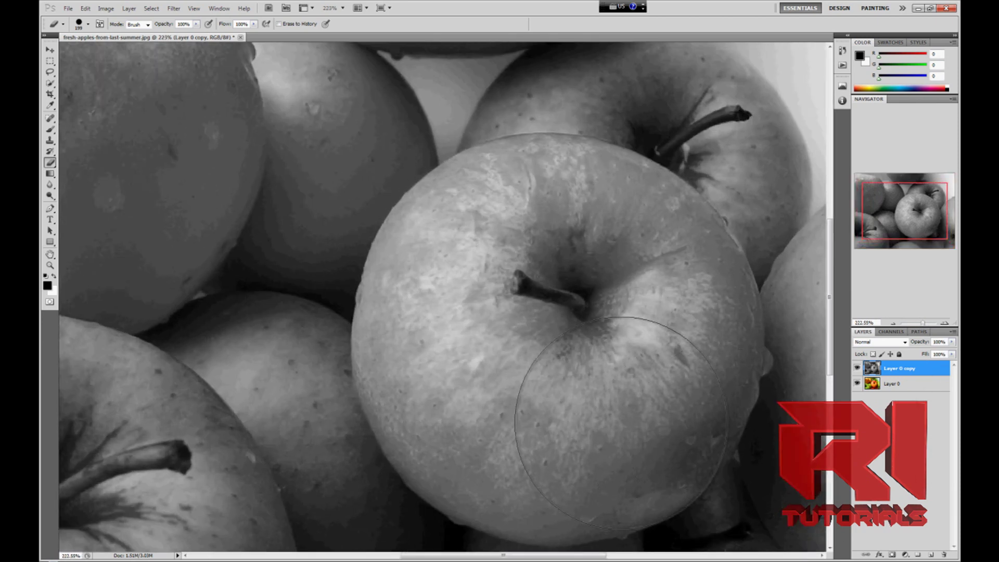
Step: Erase the grey around the stem, down the apple, and along its lower-right edge
{"action": "left_click", "coordinate": [547, 313]}
{"action": "mouse_move", "coordinate": [624, 446]}
{"action": "left_mouse_down"}
{"action": "mouse_move", "coordinate": [480, 332]}
{"action": "mouse_move", "coordinate": [567, 454]}
{"action": "mouse_move", "coordinate": [558, 446]}
{"action": "mouse_move", "coordinate": [566, 437]}
{"action": "left_mouse_up"}
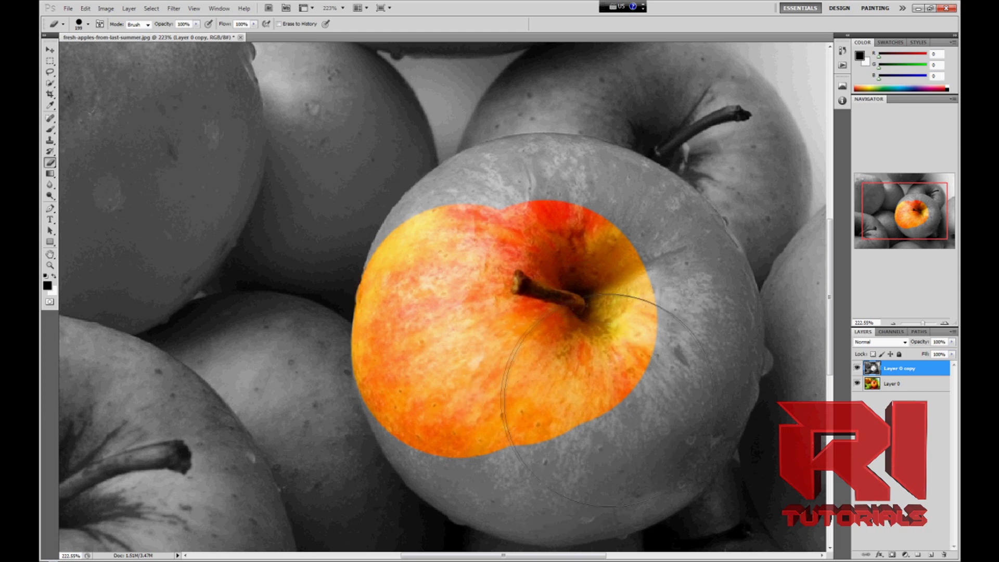
{"action": "scroll", "coordinate": [631, 393], "scroll_direction": "down", "scroll_amount": 2}
{"action": "scroll", "coordinate": [631, 393], "scroll_direction": "down", "scroll_amount": 2}
{"action": "scroll", "coordinate": [624, 374], "scroll_direction": "down", "scroll_amount": 2}
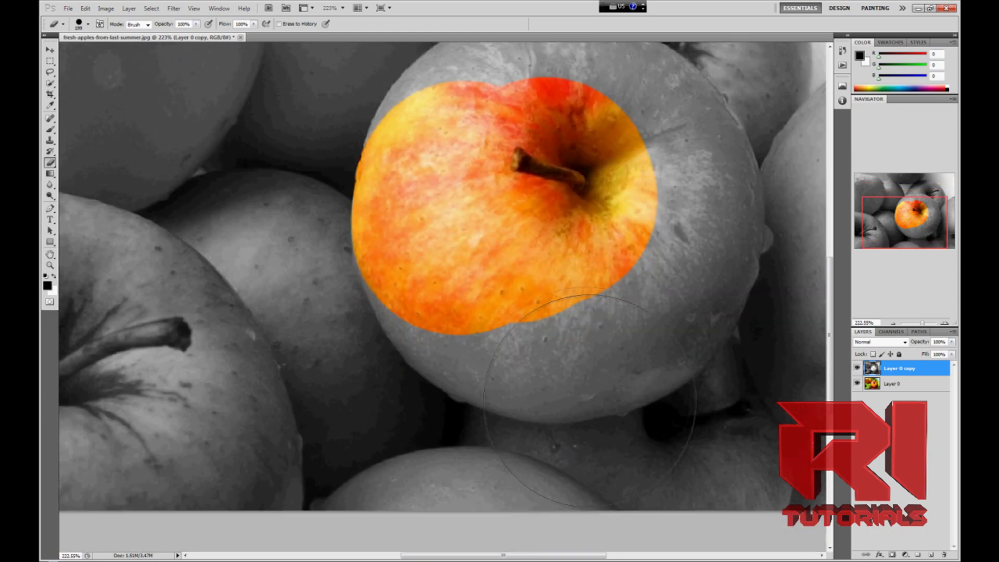
{"action": "mouse_move", "coordinate": [582, 257]}
{"action": "left_mouse_down"}
{"action": "mouse_move", "coordinate": [557, 323]}
{"action": "mouse_move", "coordinate": [557, 302]}
{"action": "mouse_move", "coordinate": [563, 328]}
{"action": "left_mouse_up"}
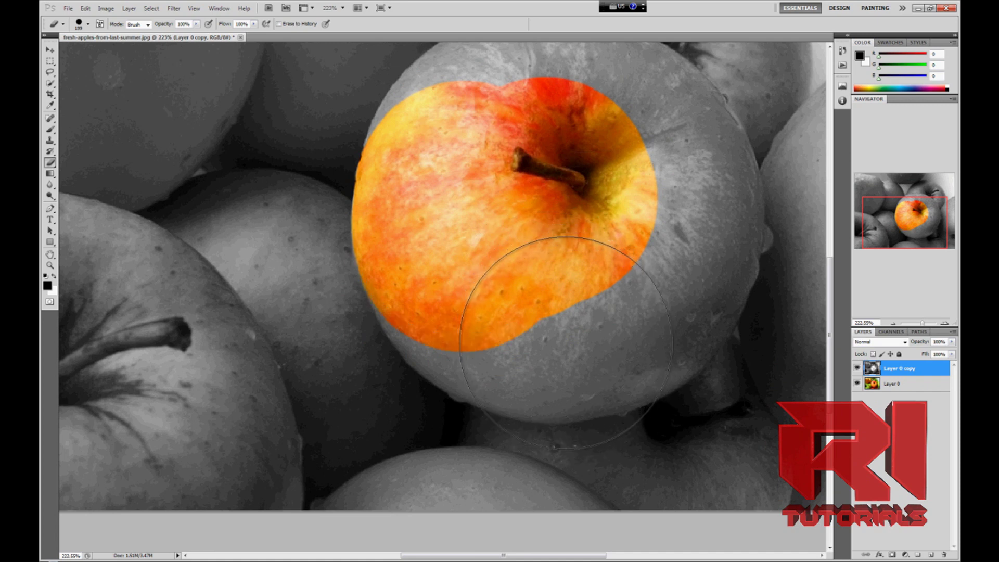
{"action": "left_click_drag", "start_coordinate": [584, 378], "coordinate": [566, 309]}
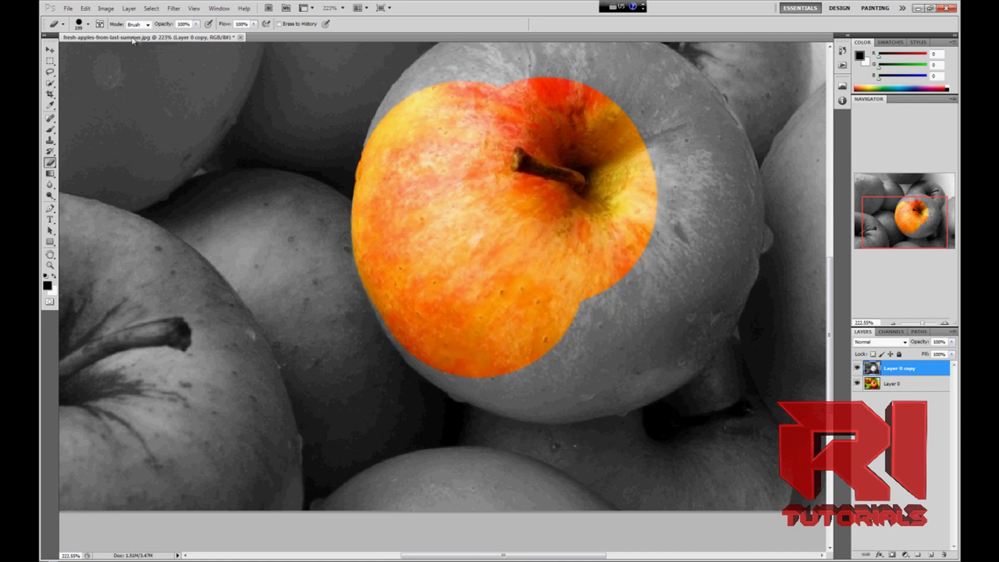
{"action": "mouse_move", "coordinate": [424, 302]}
{"action": "left_mouse_down"}
{"action": "mouse_move", "coordinate": [676, 406]}
{"action": "mouse_move", "coordinate": [687, 297]}
{"action": "mouse_move", "coordinate": [702, 266]}
{"action": "left_mouse_up"}
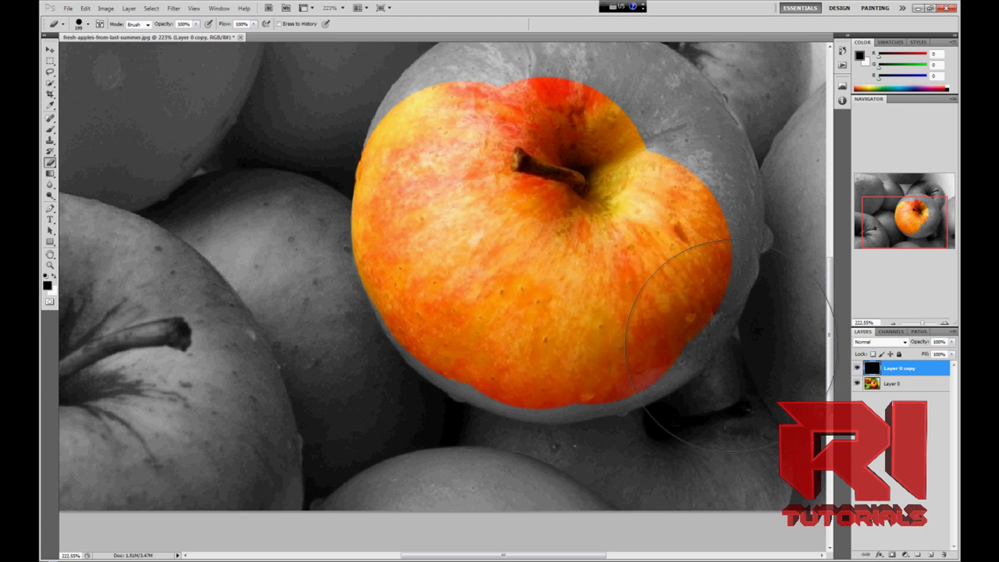
{"action": "scroll", "coordinate": [702, 265], "scroll_direction": "up", "scroll_amount": 1}
{"action": "scroll", "coordinate": [703, 331], "scroll_direction": "up", "scroll_amount": 2}
{"action": "scroll", "coordinate": [703, 335], "scroll_direction": "up", "scroll_amount": 1}
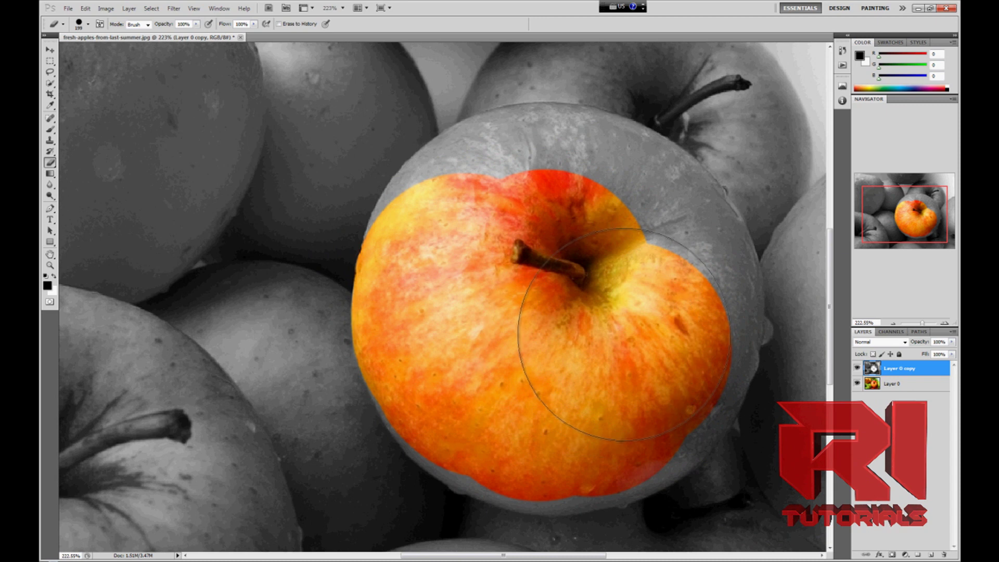
Step: Erase the grey near the stem, across the apple's top, and in its upper-right notch
{"action": "left_click", "coordinate": [547, 215]}
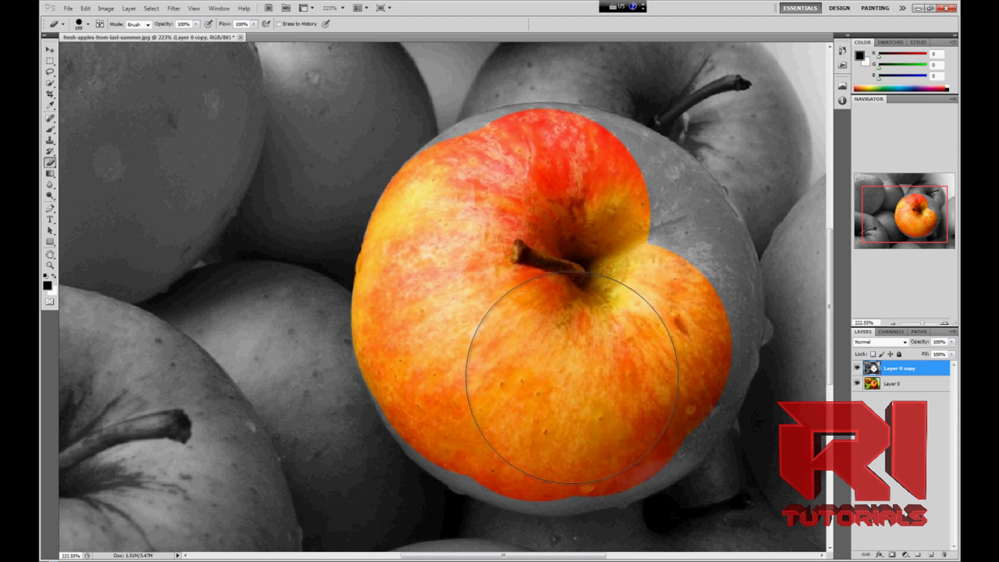
{"action": "left_click_drag", "start_coordinate": [573, 384], "coordinate": [622, 312]}
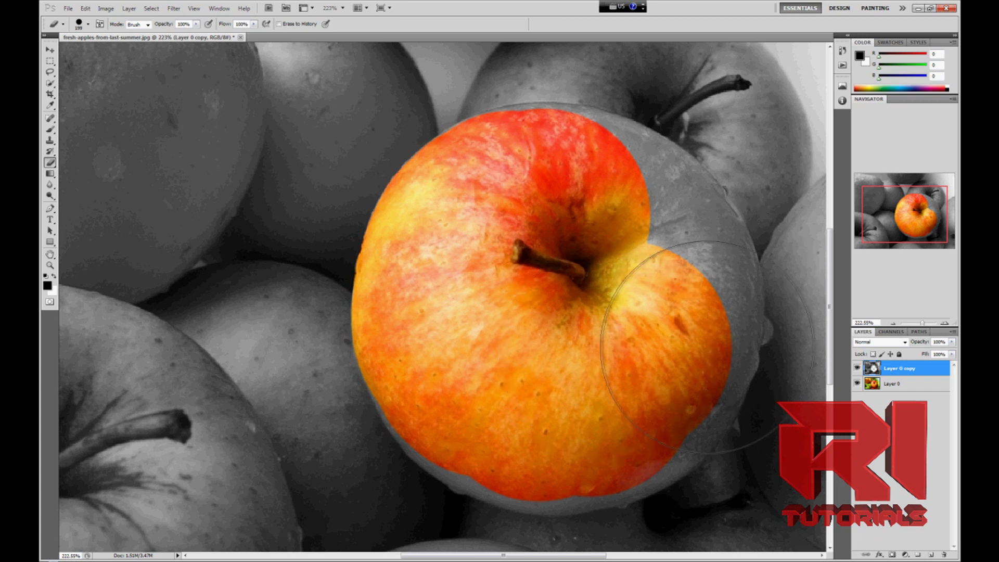
{"action": "left_click_drag", "start_coordinate": [669, 335], "coordinate": [745, 382]}
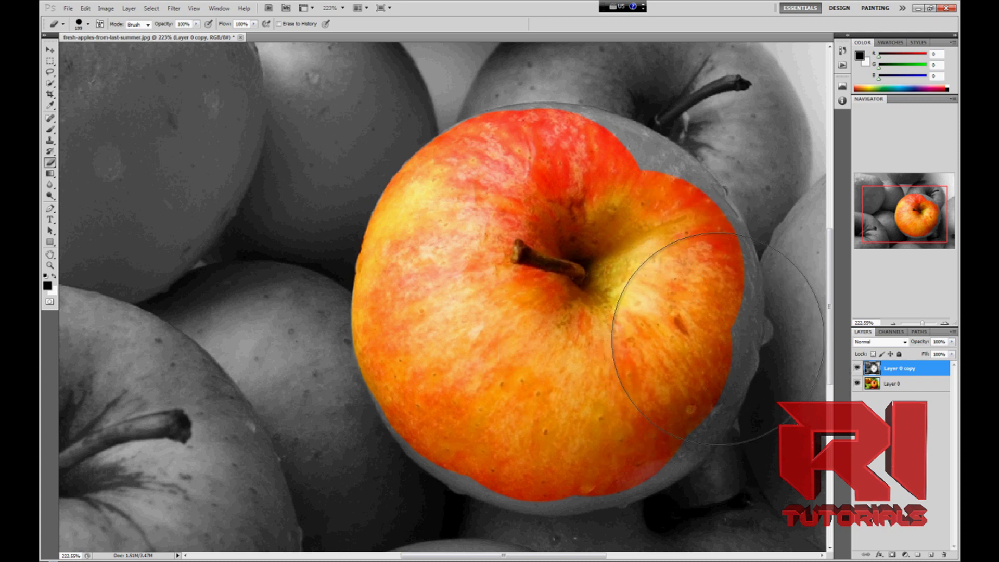
{"action": "left_click_drag", "start_coordinate": [668, 312], "coordinate": [660, 235]}
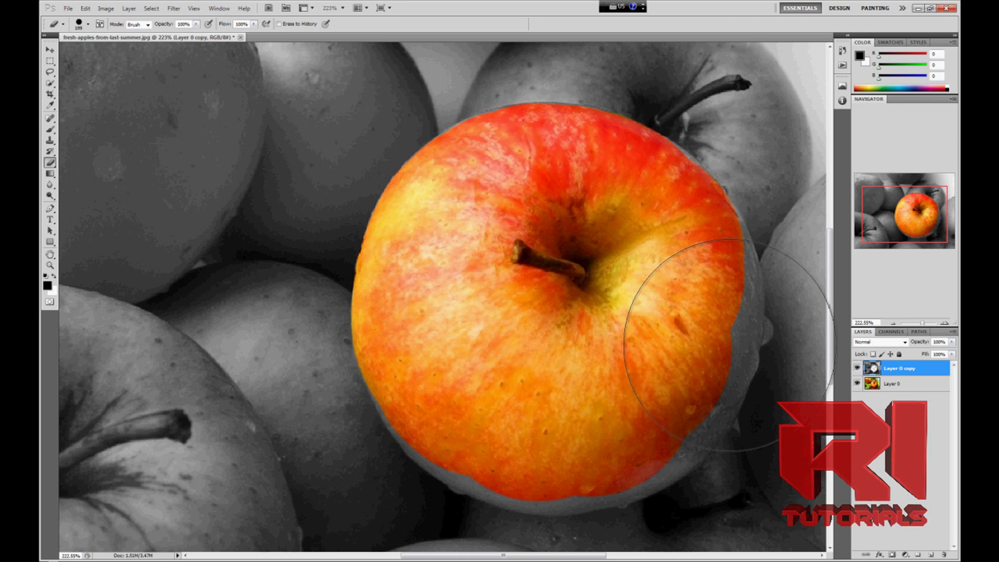
Step: Clear the leftover grey along the apple's right and bottom edges, then view the whole photo
{"action": "mouse_move", "coordinate": [731, 344]}
{"action": "left_mouse_down"}
{"action": "mouse_move", "coordinate": [760, 435]}
{"action": "mouse_move", "coordinate": [724, 501]}
{"action": "left_mouse_up"}
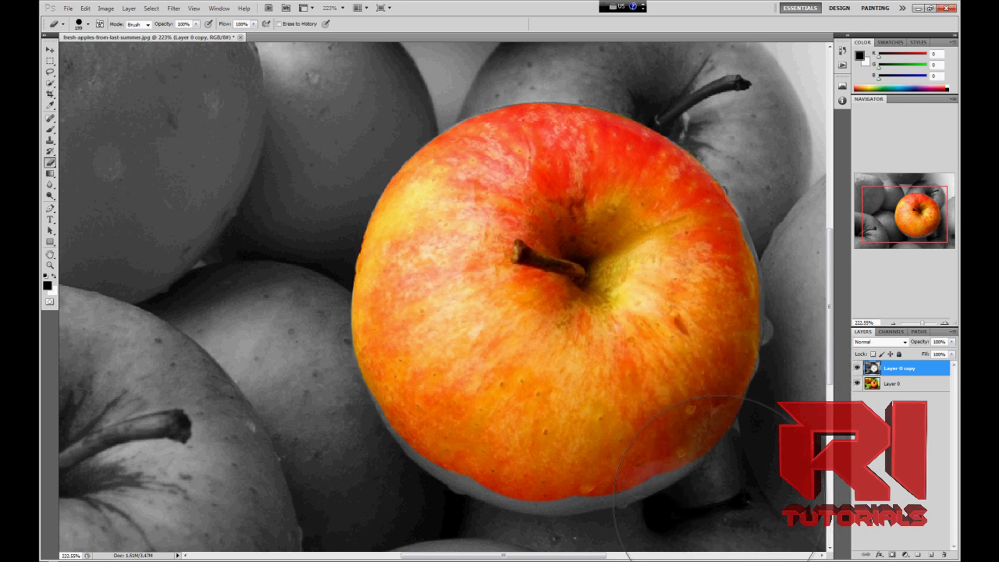
{"action": "mouse_move", "coordinate": [718, 499]}
{"action": "left_mouse_down"}
{"action": "mouse_move", "coordinate": [631, 515]}
{"action": "mouse_move", "coordinate": [546, 469]}
{"action": "left_mouse_up"}
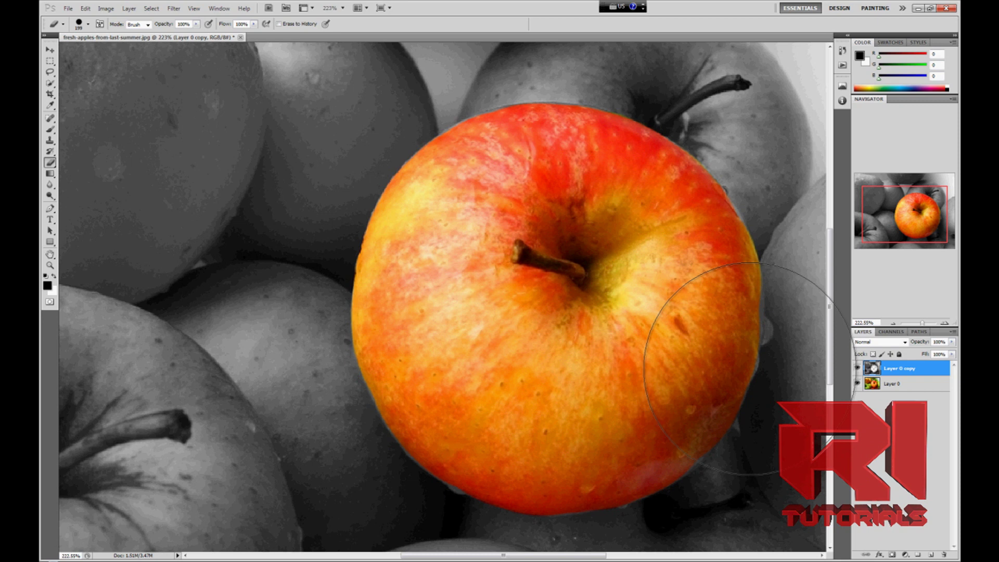
{"action": "left_click_drag", "start_coordinate": [732, 350], "coordinate": [744, 415]}
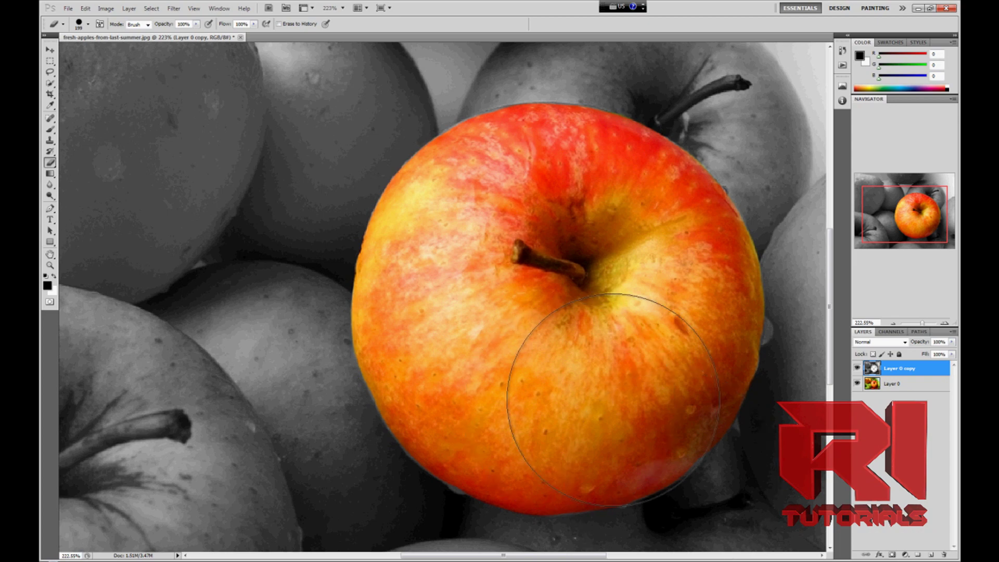
{"action": "scroll", "coordinate": [613, 398], "scroll_direction": "down", "scroll_amount": 2}
{"action": "scroll", "coordinate": [609, 400], "scroll_direction": "up", "scroll_amount": 1}
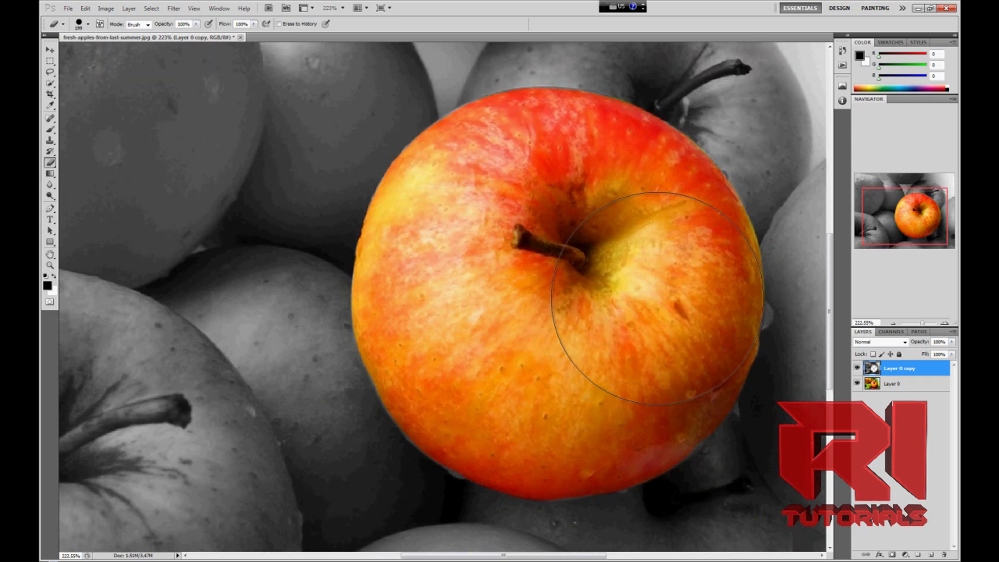
{"action": "scroll", "coordinate": [648, 336], "scroll_direction": "down", "scroll_amount": 1}
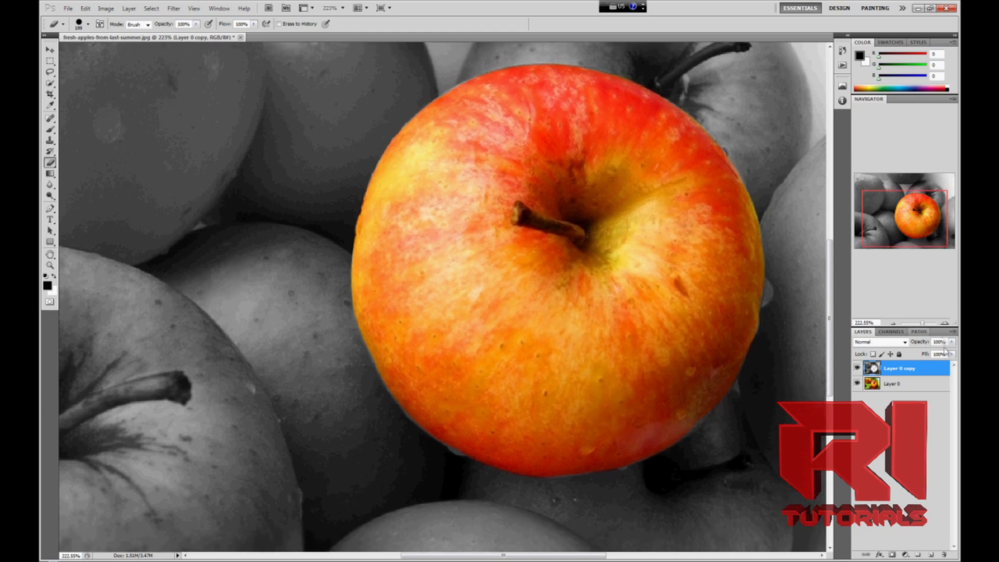
{"action": "left_click_drag", "start_coordinate": [922, 323], "coordinate": [919, 324]}
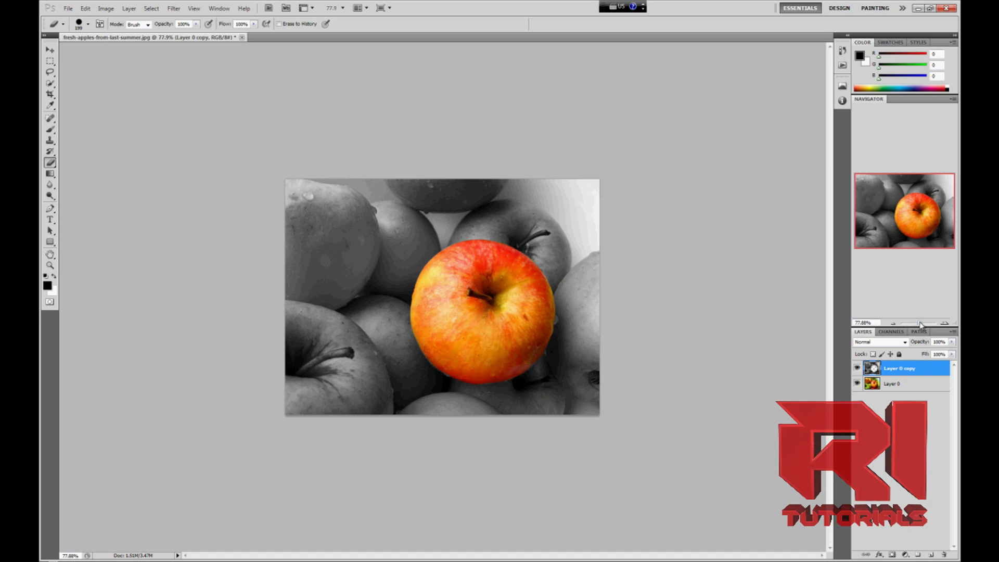
{"action": "left_click_drag", "start_coordinate": [920, 324], "coordinate": [934, 324]}
{"action": "scroll", "coordinate": [664, 492], "scroll_direction": "down", "scroll_amount": 3}
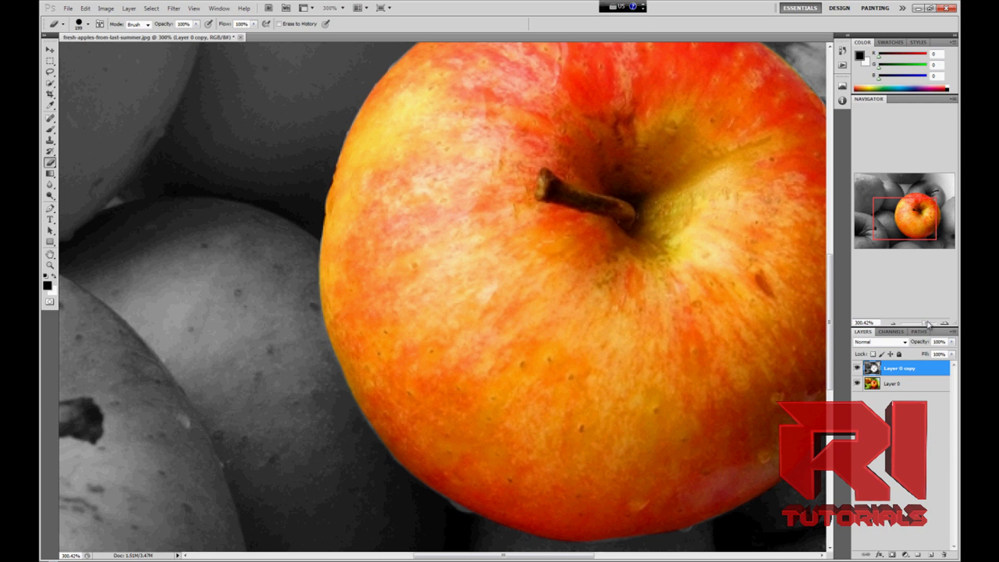
{"action": "left_click_drag", "start_coordinate": [928, 324], "coordinate": [920, 324]}
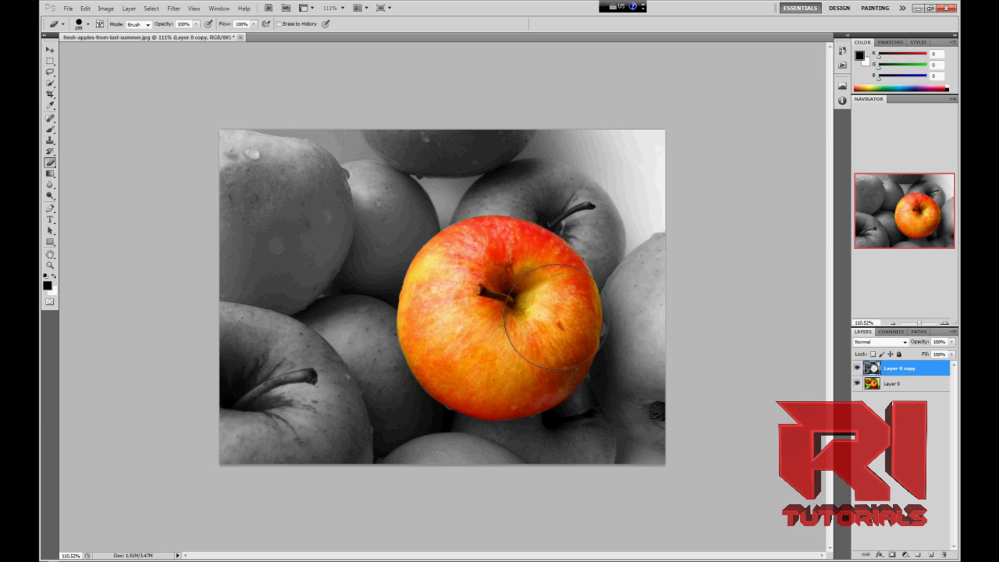
Step: Reduce the eraser brush to 27 px, then zoom in on the apple's edges and back out
{"action": "left_click", "coordinate": [89, 25]}
{"action": "left_click_drag", "start_coordinate": [122, 53], "coordinate": [81, 52]}
{"action": "key", "text": "Return"}
{"action": "left_click", "coordinate": [89, 25]}
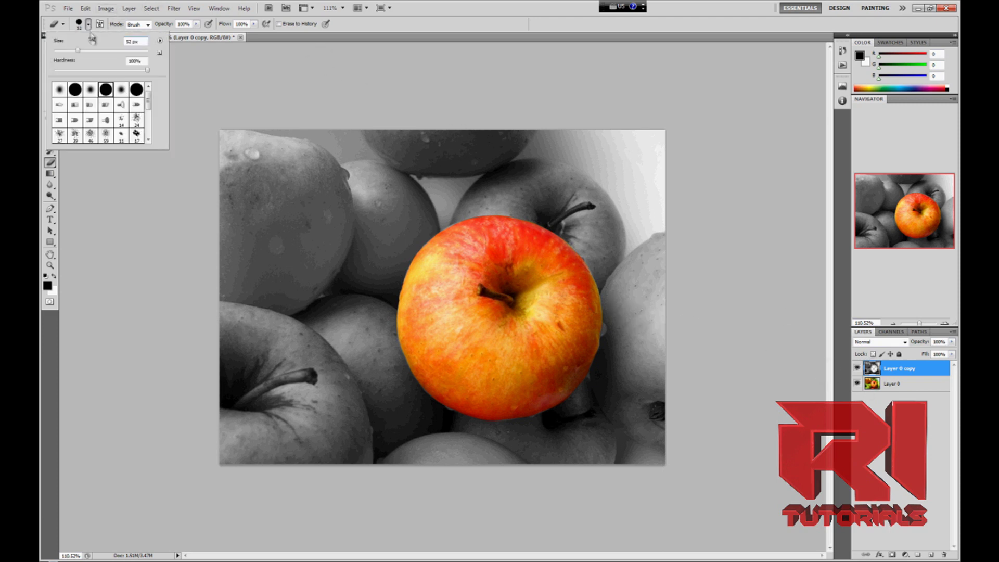
{"action": "left_click_drag", "start_coordinate": [77, 51], "coordinate": [68, 51]}
{"action": "left_click", "coordinate": [921, 323]}
{"action": "mouse_move", "coordinate": [919, 323]}
{"action": "left_mouse_down"}
{"action": "mouse_move", "coordinate": [933, 324]}
{"action": "mouse_move", "coordinate": [922, 323]}
{"action": "left_mouse_up"}
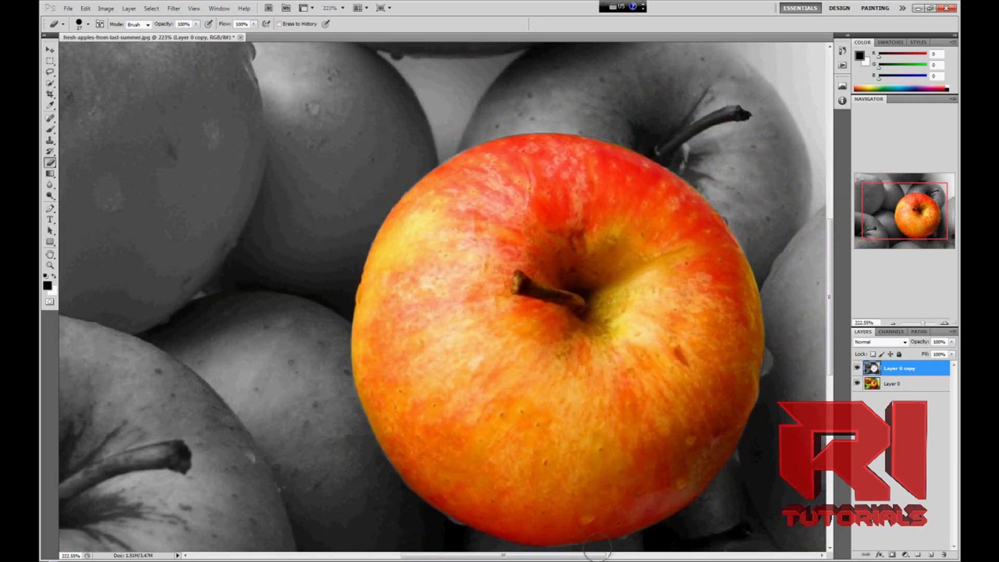
{"action": "left_click_drag", "start_coordinate": [504, 555], "coordinate": [553, 555]}
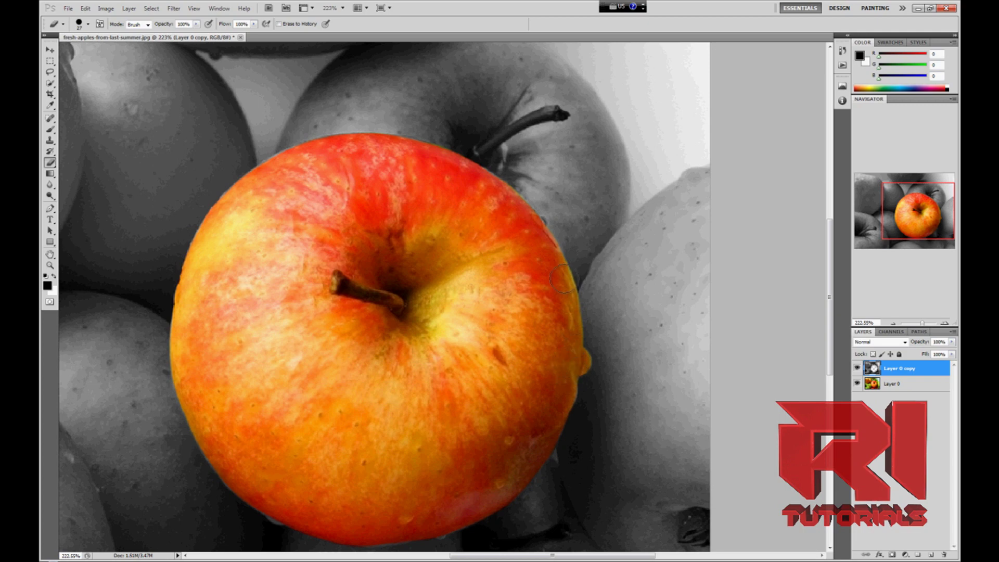
{"action": "scroll", "coordinate": [563, 280], "scroll_direction": "down", "scroll_amount": 2}
{"action": "scroll", "coordinate": [568, 300], "scroll_direction": "down", "scroll_amount": 3}
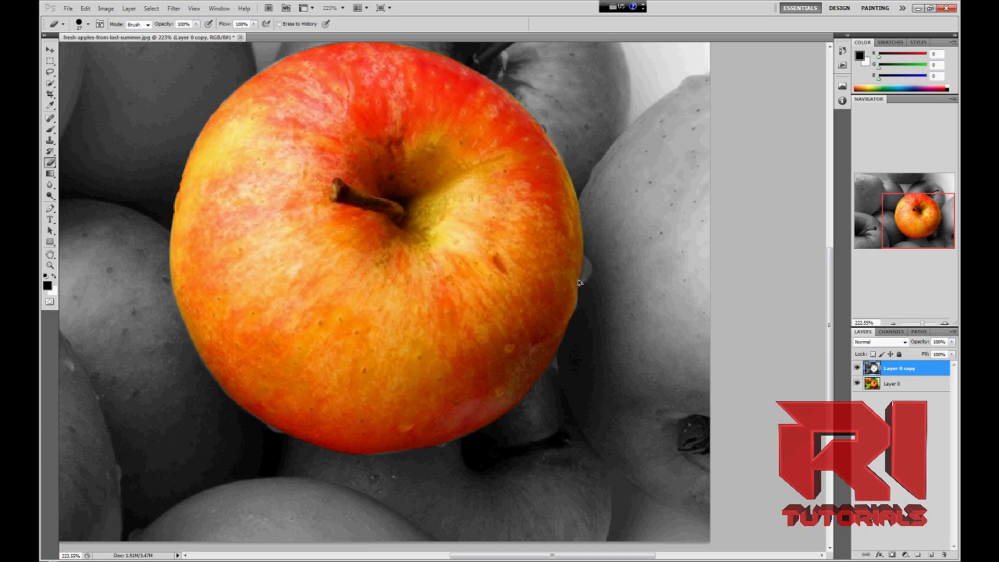
{"action": "scroll", "coordinate": [698, 330], "scroll_direction": "up", "scroll_amount": 2}
{"action": "scroll", "coordinate": [653, 303], "scroll_direction": "up", "scroll_amount": 2}
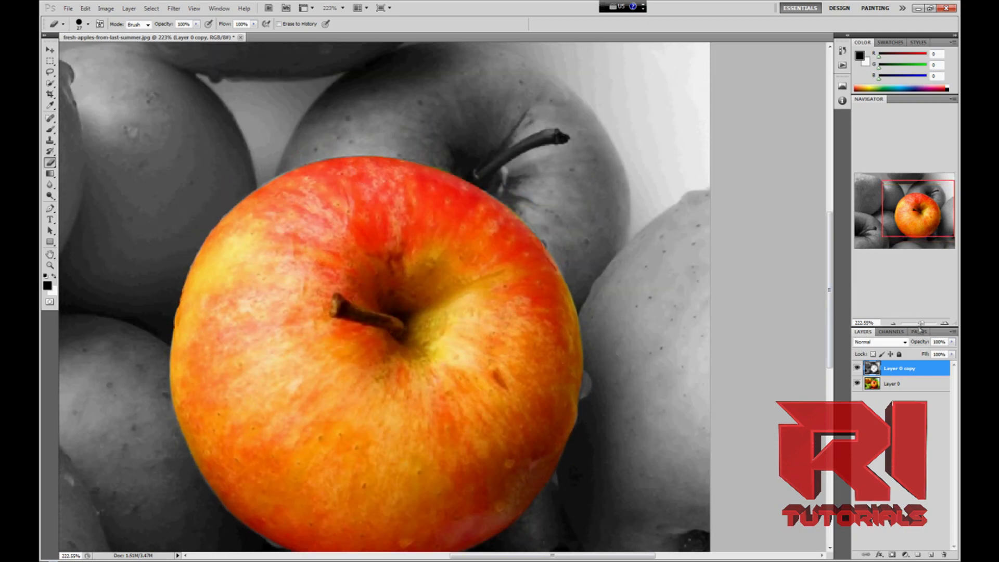
{"action": "left_click_drag", "start_coordinate": [920, 328], "coordinate": [919, 327]}
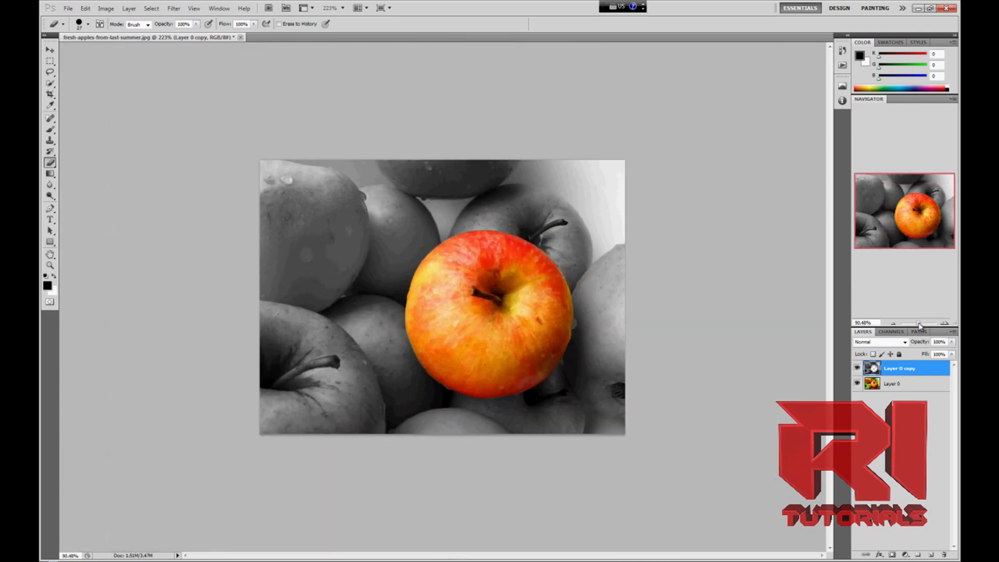